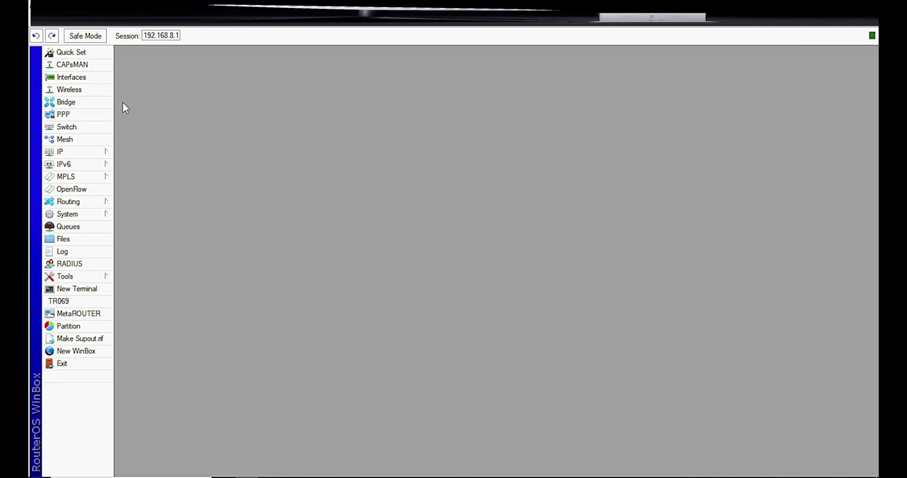
Remove the wlan2 port from the LAN bridge's Ports list, leaving four ports
click(83, 105)
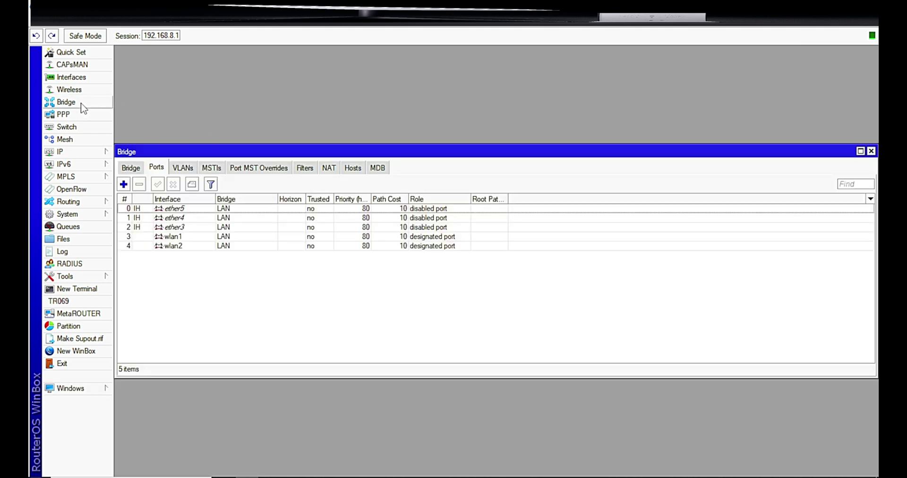
click(133, 168)
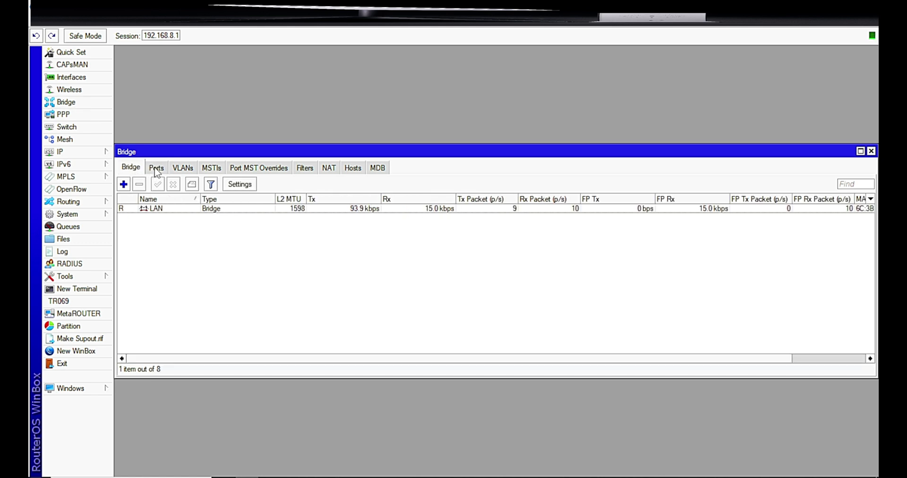
click(157, 168)
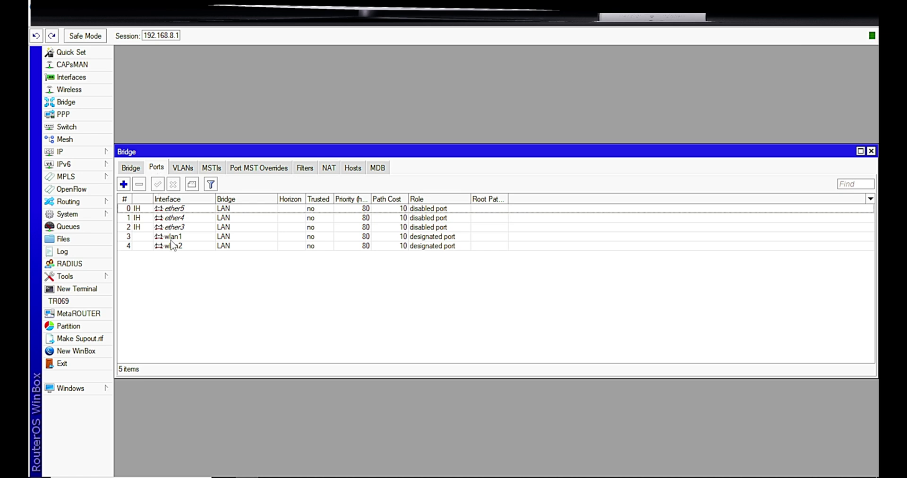
click(173, 246)
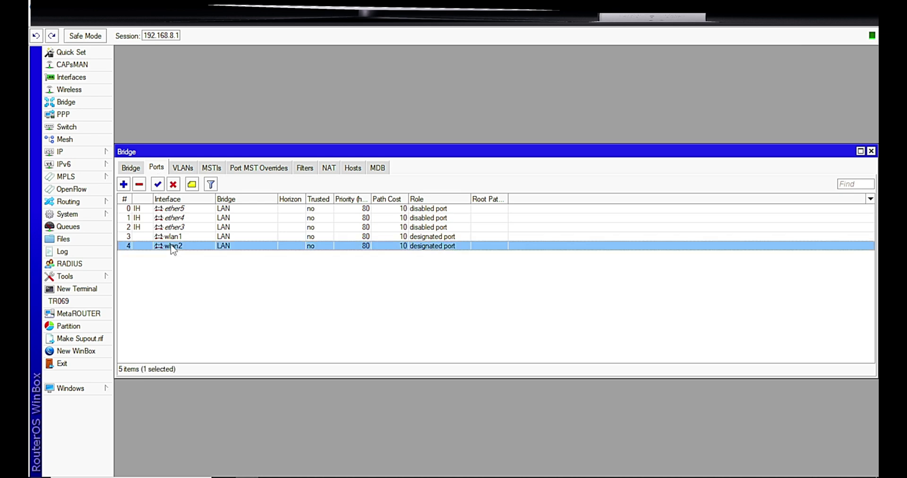
click(139, 185)
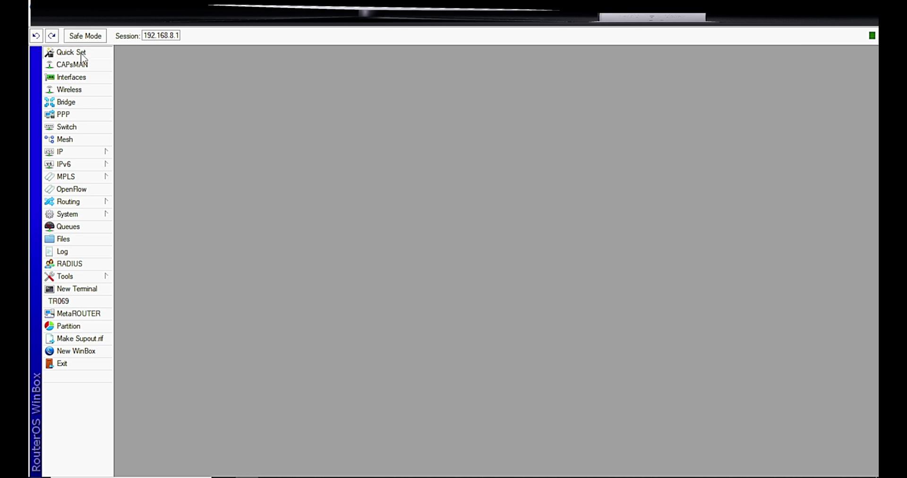
Change the Quick Set mode from Home AP Dual to CPE, showing scanned networks
click(81, 55)
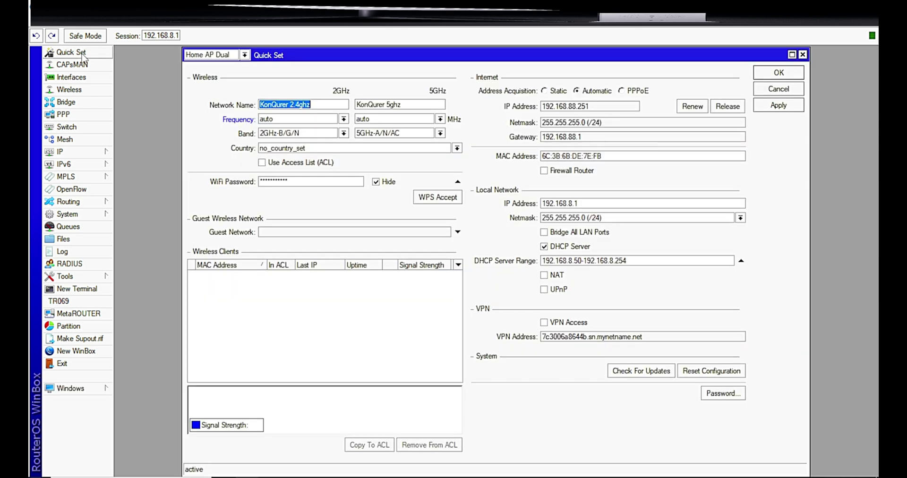
click(244, 56)
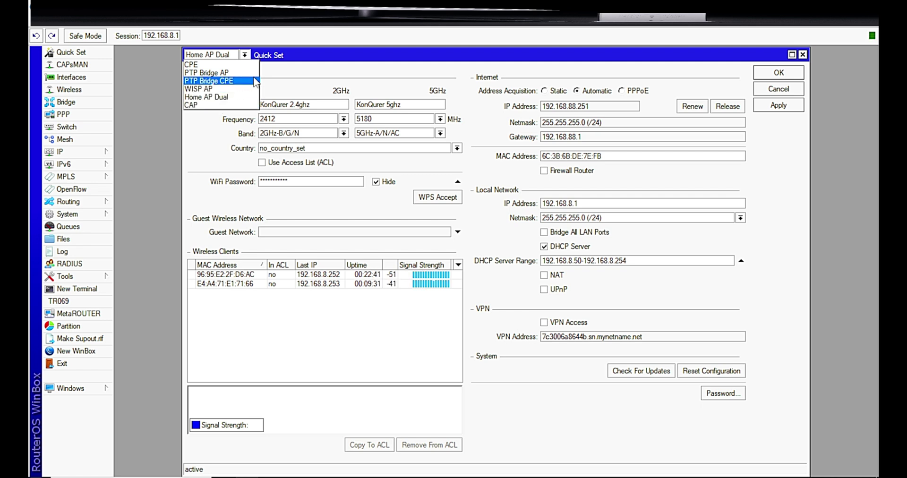
click(281, 66)
click(245, 55)
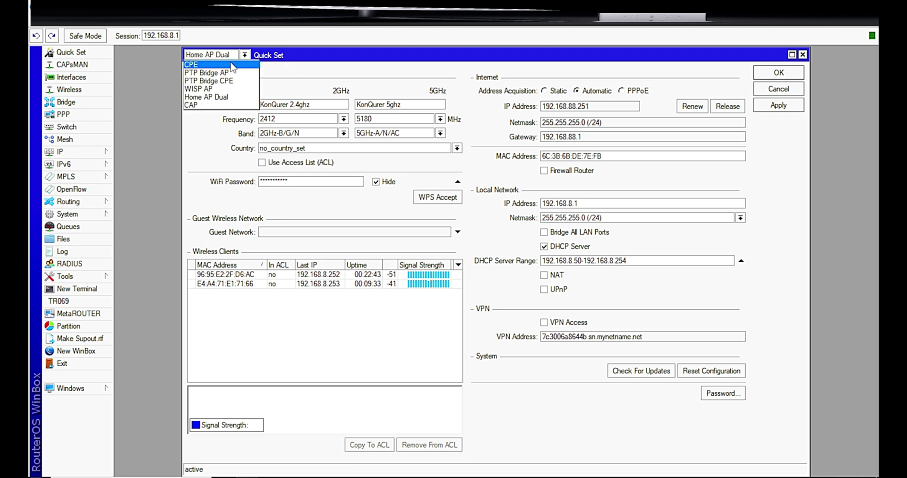
click(219, 64)
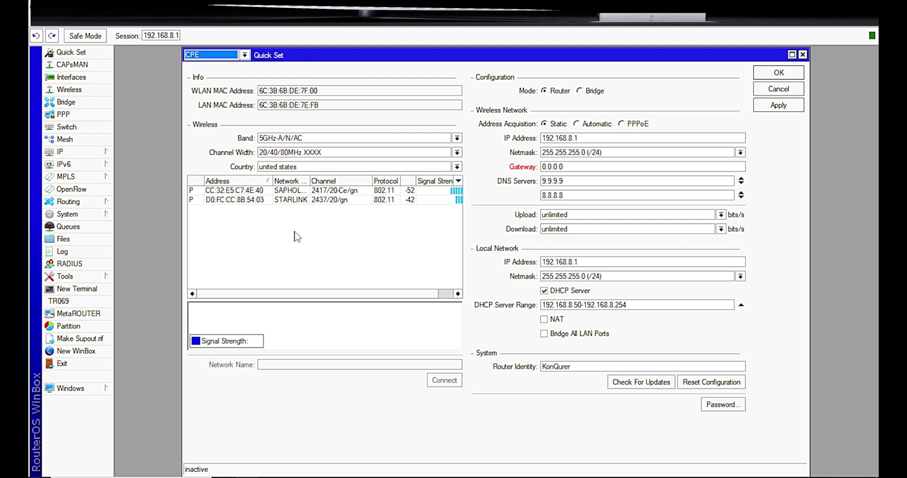
Select STARLINK from the scanned networks and enter its WiFi password
drag(310, 181, 327, 181)
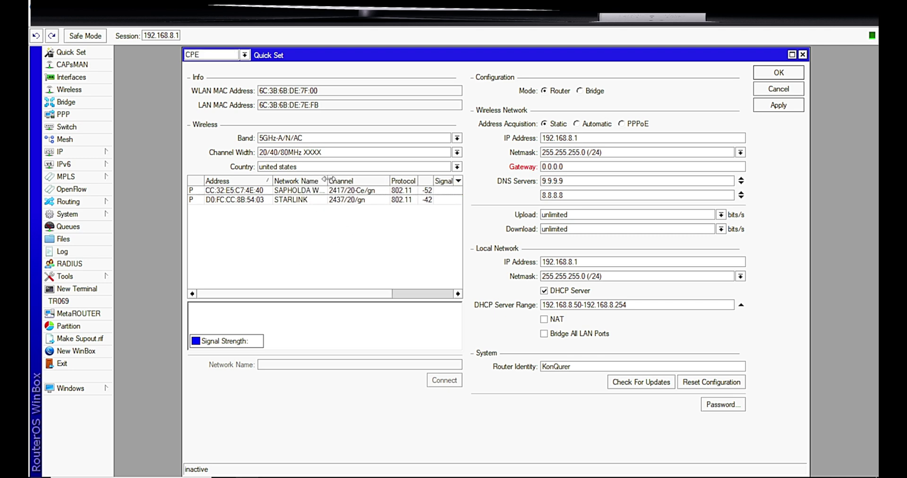
click(288, 202)
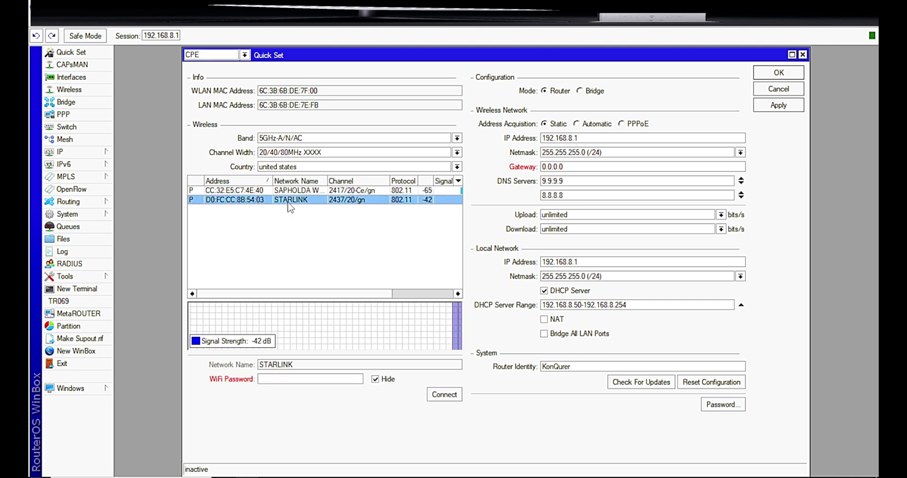
click(284, 378)
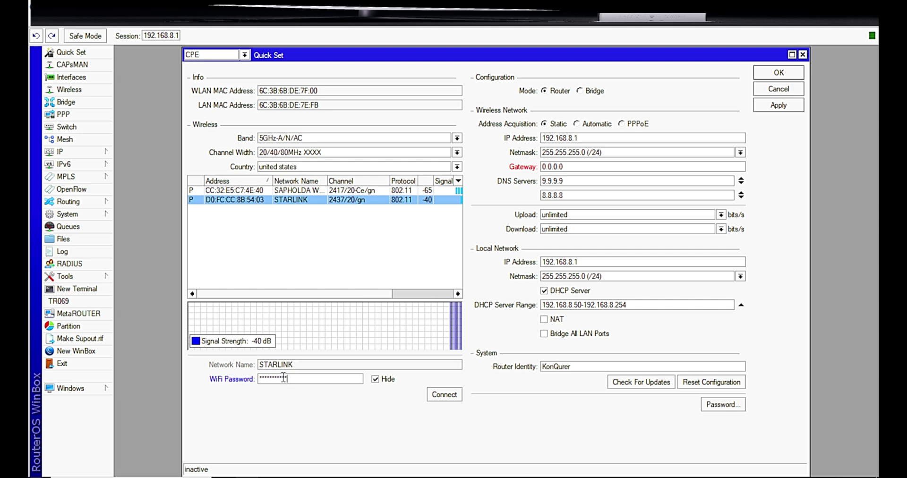
click(431, 397)
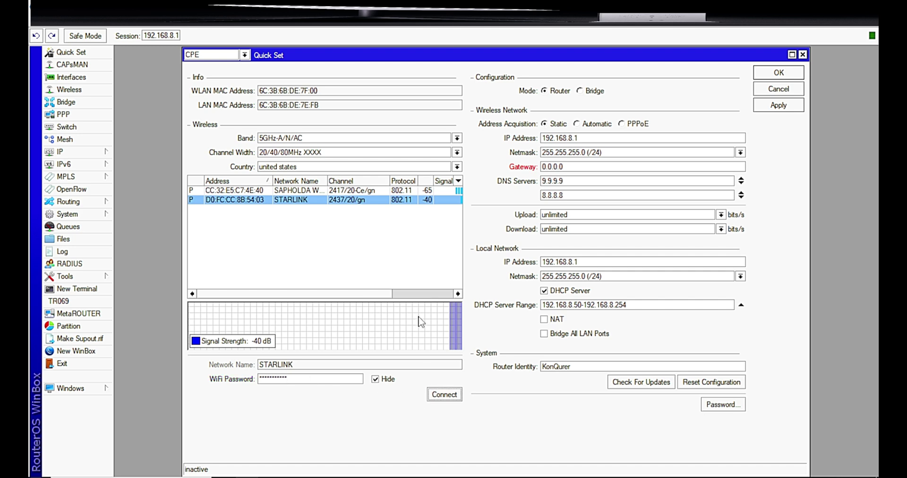